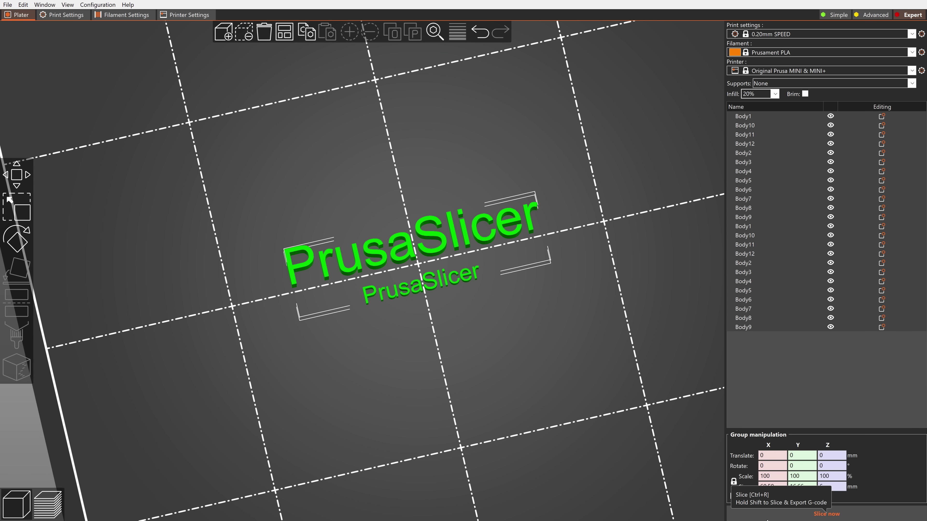
- Slice the two-line PrusaSlicer lettering, which gives a 17m print time and uses 1.40 g of filament
click(826, 513)
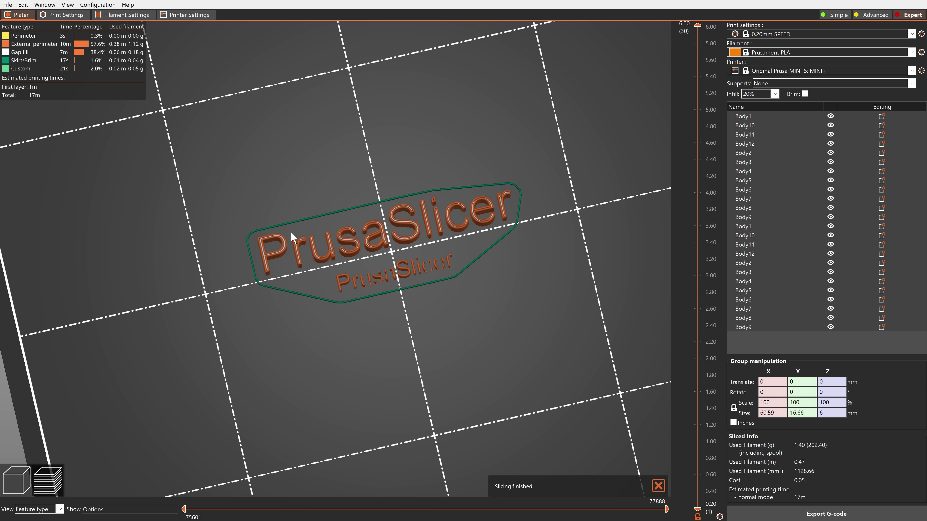
- Zoom, orbit and pan the sliced preview to inspect the P letters' perimeters and gap fill
scroll(290, 231, up, 2)
drag(290, 231, 345, 180)
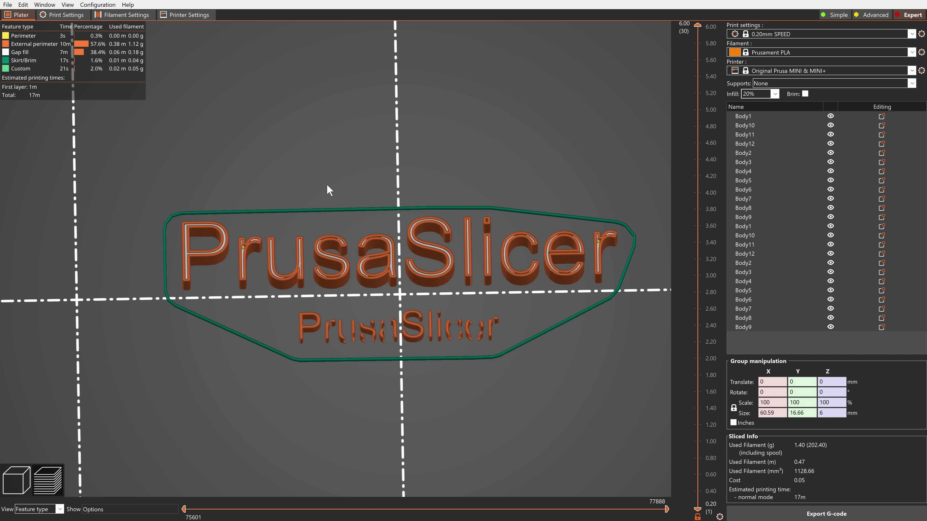
scroll(219, 268, up, 3)
scroll(428, 149, up, 5)
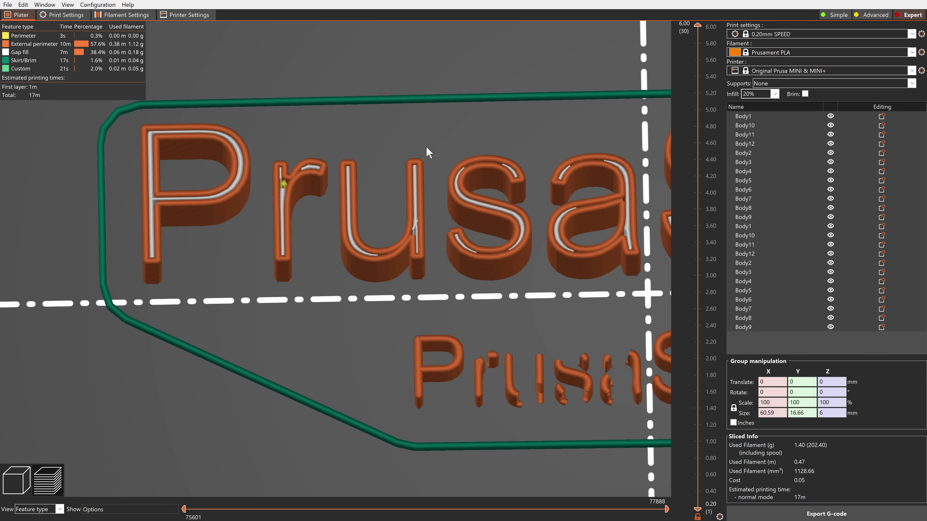
drag(433, 151, 433, 209)
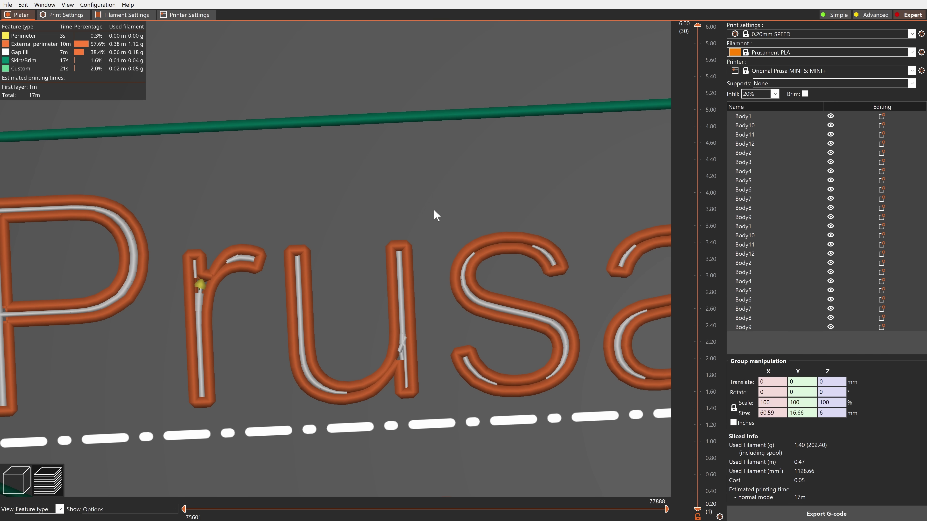
middle_drag(338, 206, 486, 188)
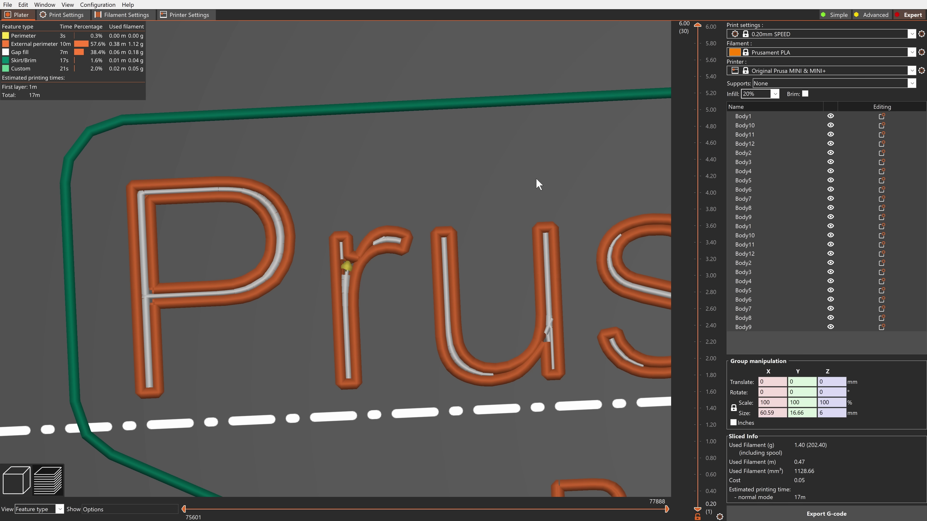
scroll(535, 175, down, 2)
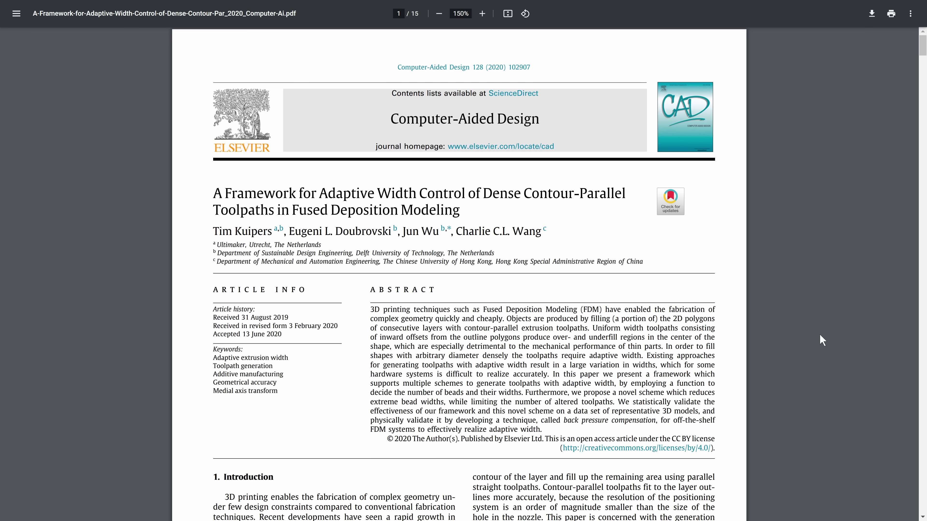
- Scroll the adaptive-width toolpath PDF from page 1 down to page 3
scroll(820, 334, down, 15)
scroll(820, 336, down, 15)
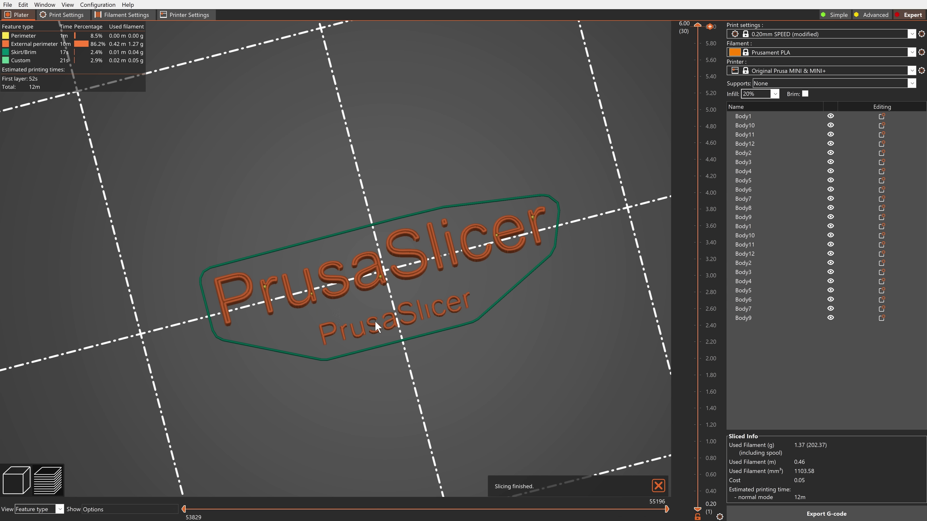
- Tilt and pan the re-sliced, gap-fill-free G-code preview to inspect the letters and skirt
scroll(374, 320, up, 6)
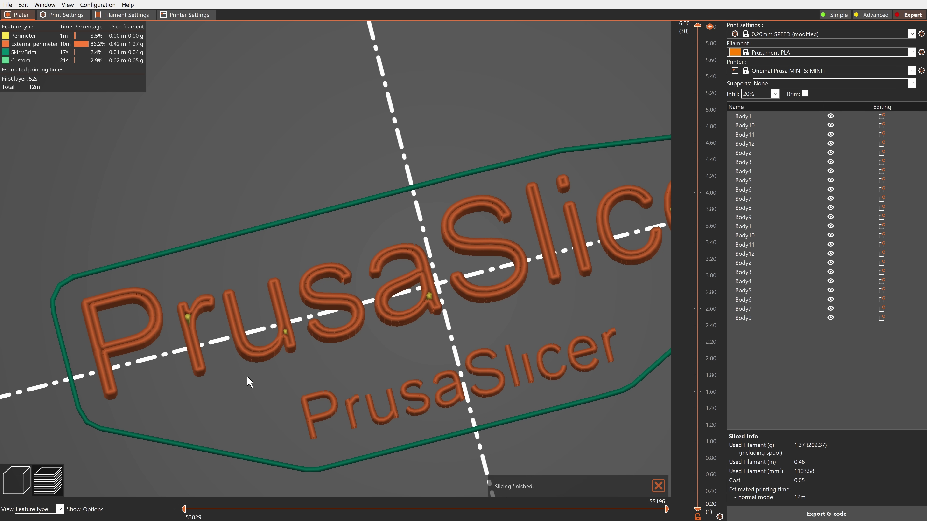
drag(246, 375, 244, 384)
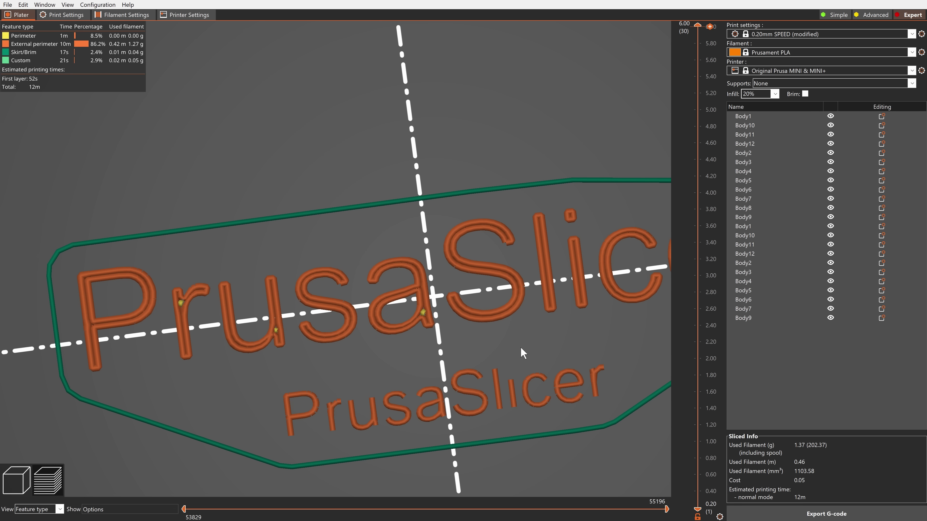
right_drag(521, 347, 364, 364)
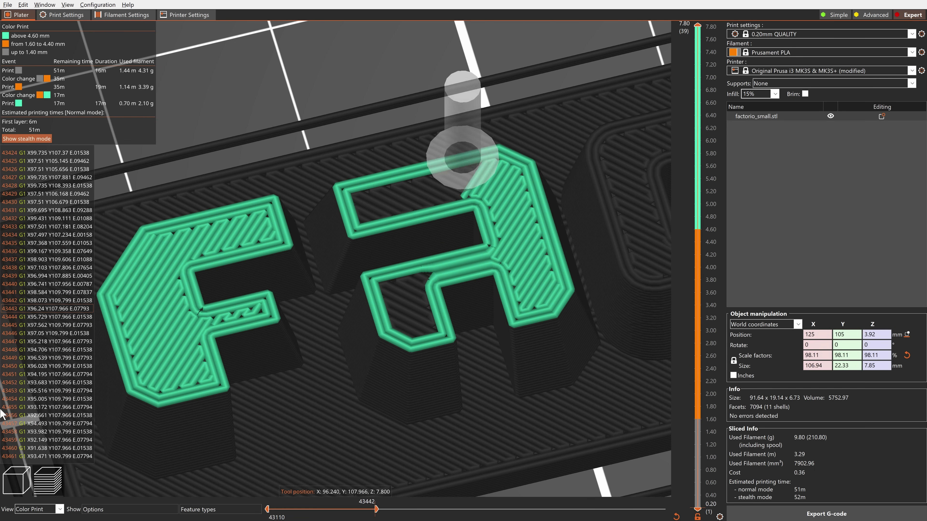
click(437, 36)
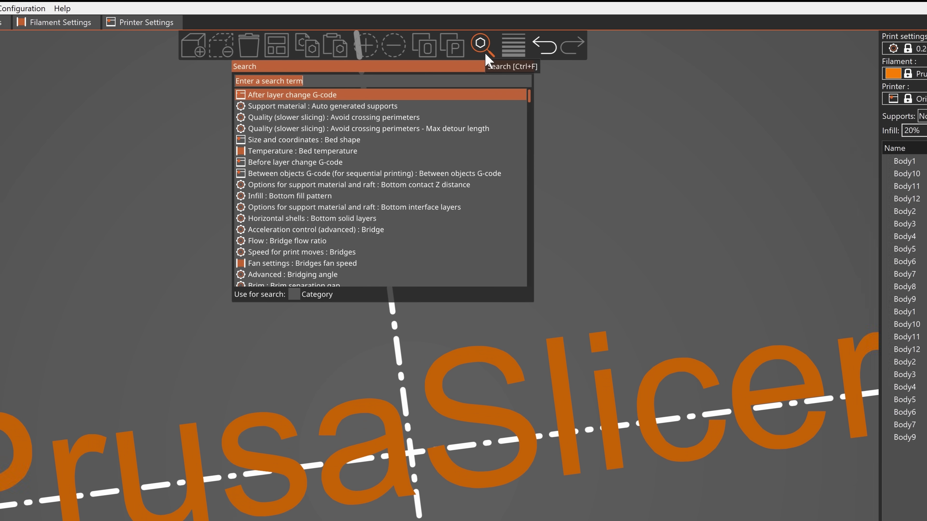
- Search 'perimeter generator' and set the Perimeter generator option to Classic
text(per)
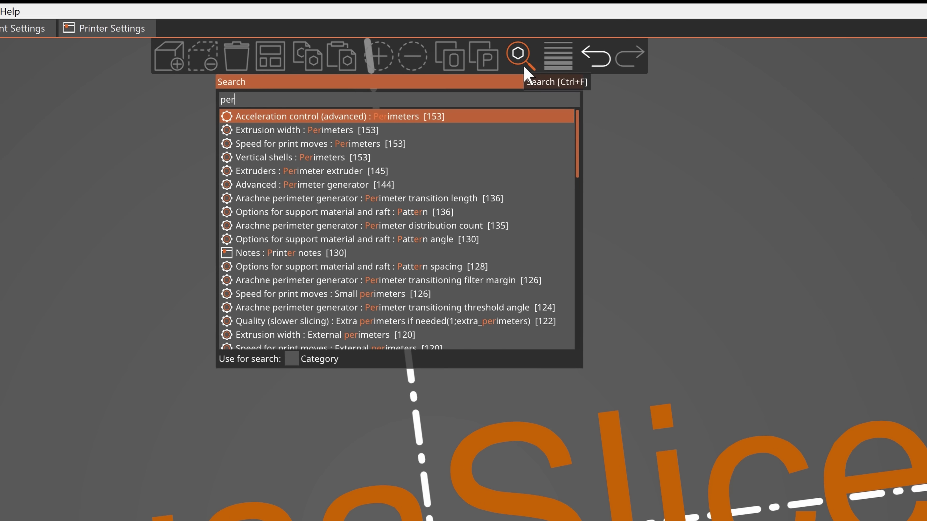
text(imeter generator)
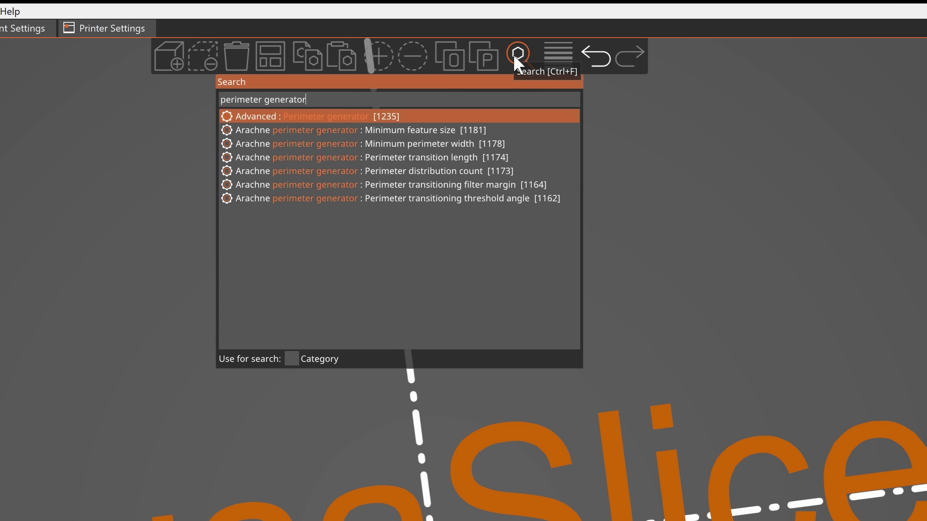
click(418, 112)
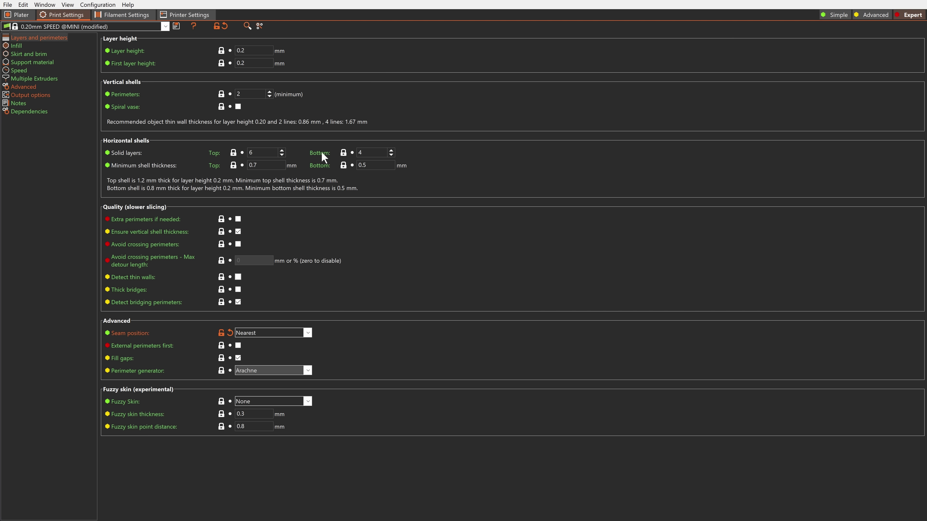
click(307, 371)
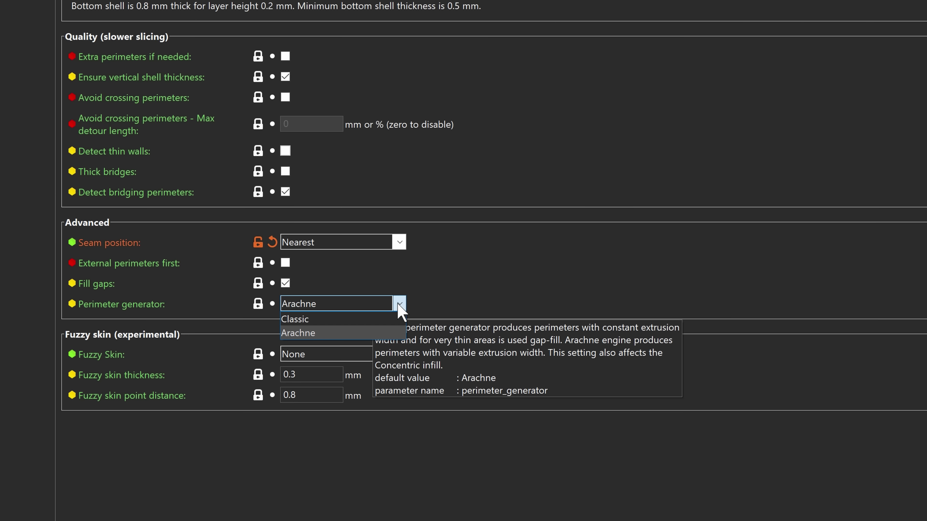
click(390, 317)
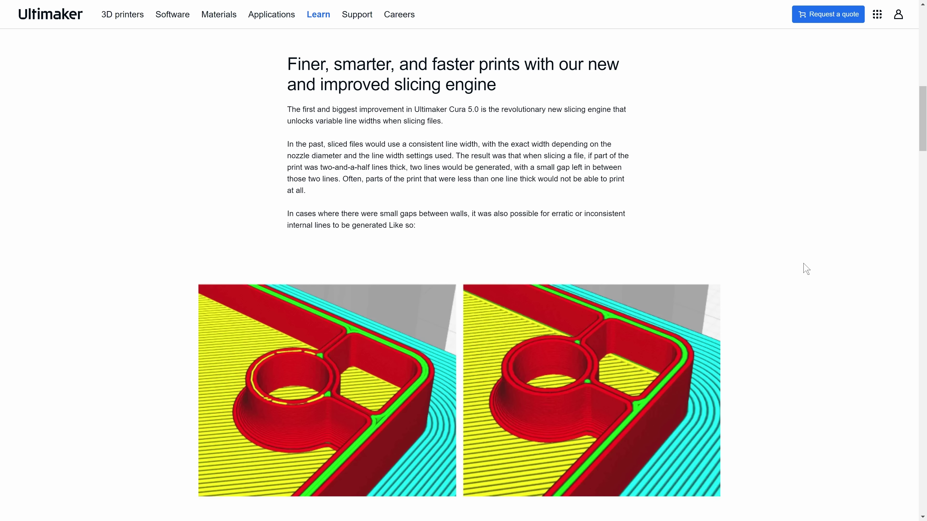
- Scroll the Cura 5.0 article down to the variable line-width comparison images
scroll(803, 269, down, 8)
scroll(805, 269, down, 4)
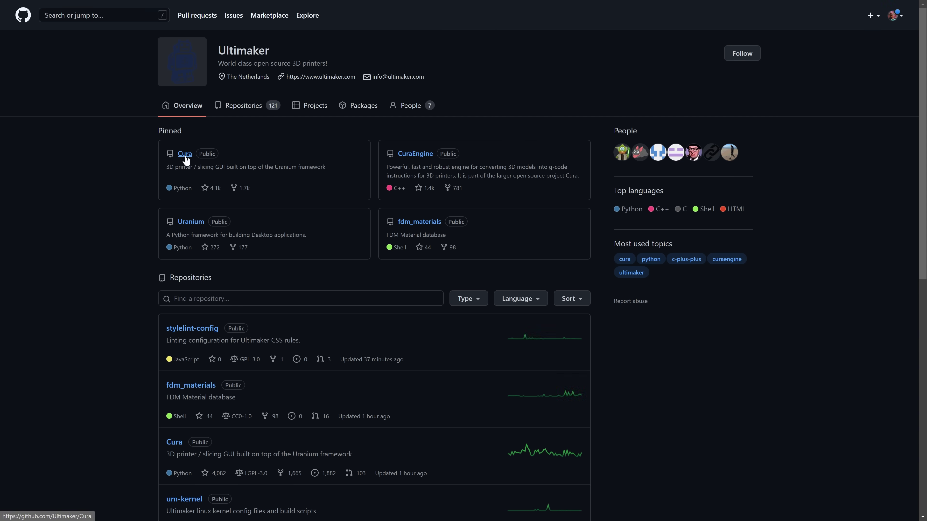
- Open the pinned Cura repository on Ultimaker's GitHub organization page
click(185, 155)
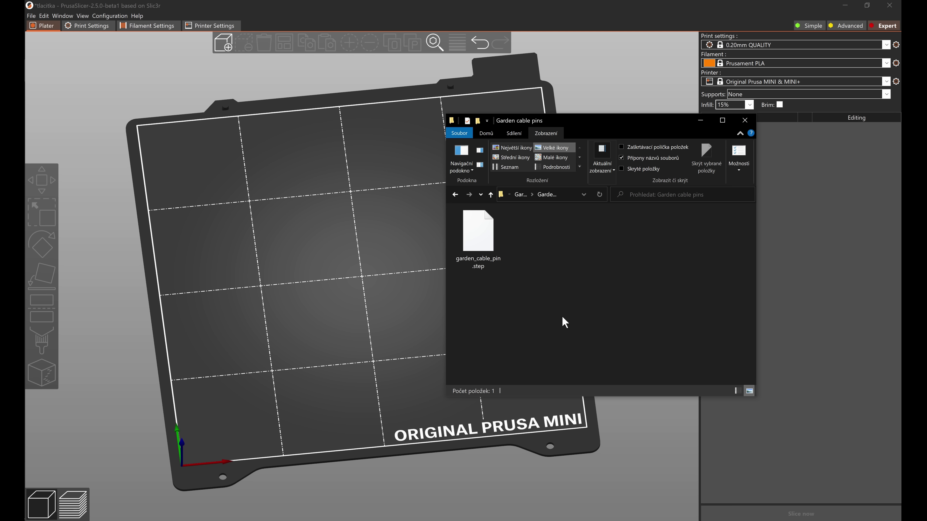
- Drop garden_cable_pin.step onto the Original Prusa MINI bed and deselect the imported pin
drag(497, 244, 331, 259)
click(402, 266)
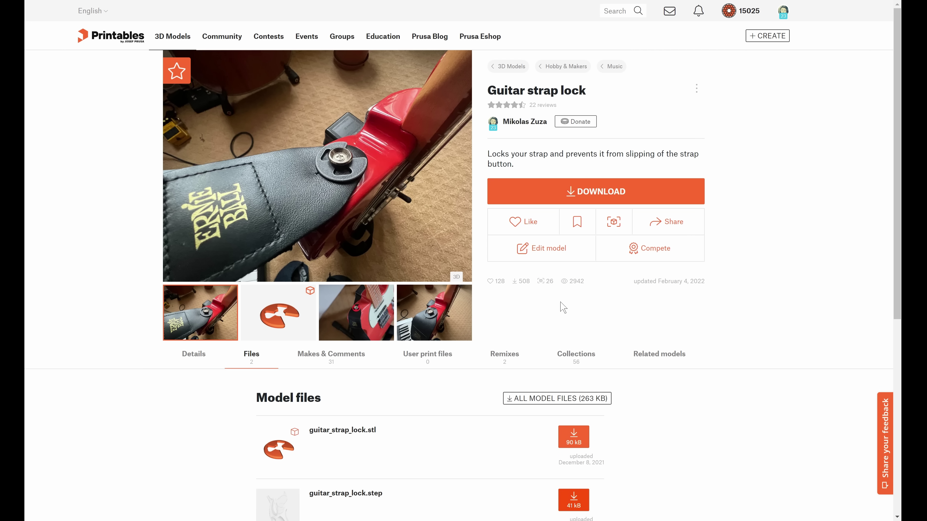
- Download the 41 kB guitar_strap_lock.step from the model's file list
scroll(565, 311, down, 5)
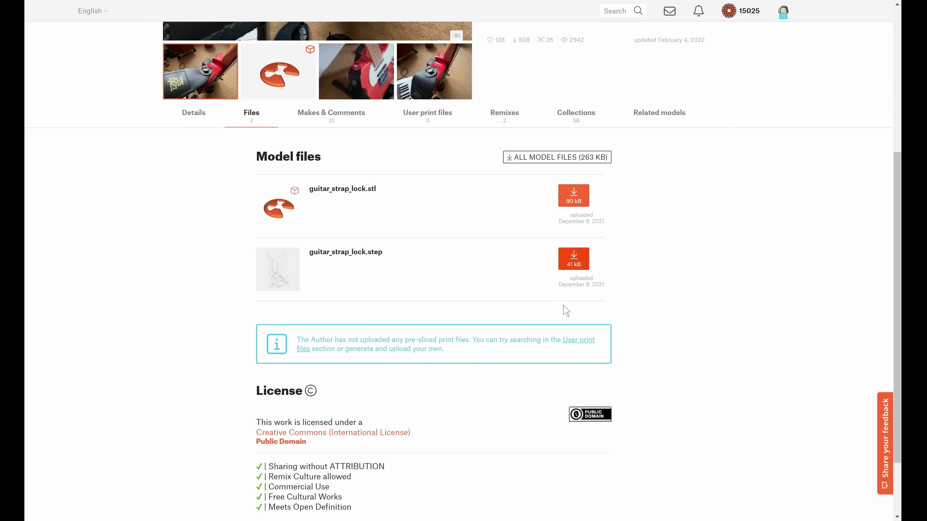
click(582, 258)
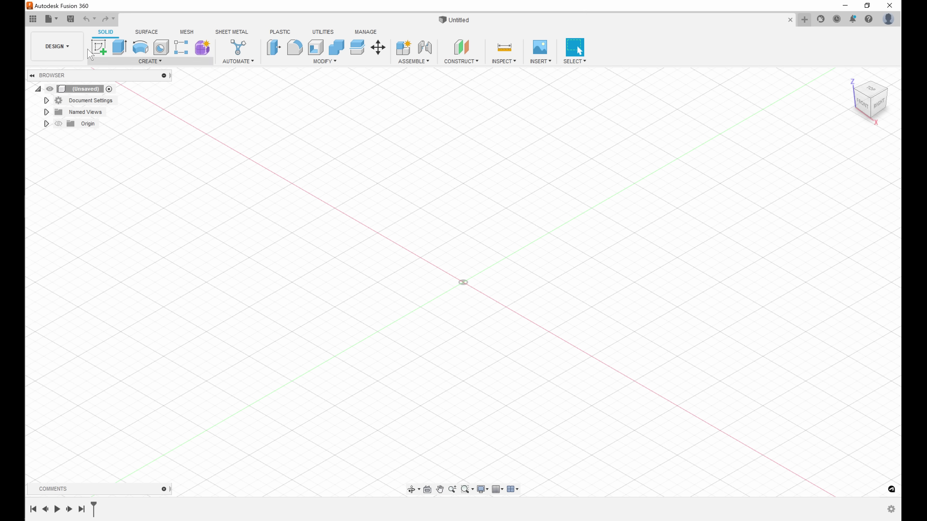
- Open guitar_strap_lock.step from the computer as a new Fusion 360 design
click(51, 19)
click(91, 87)
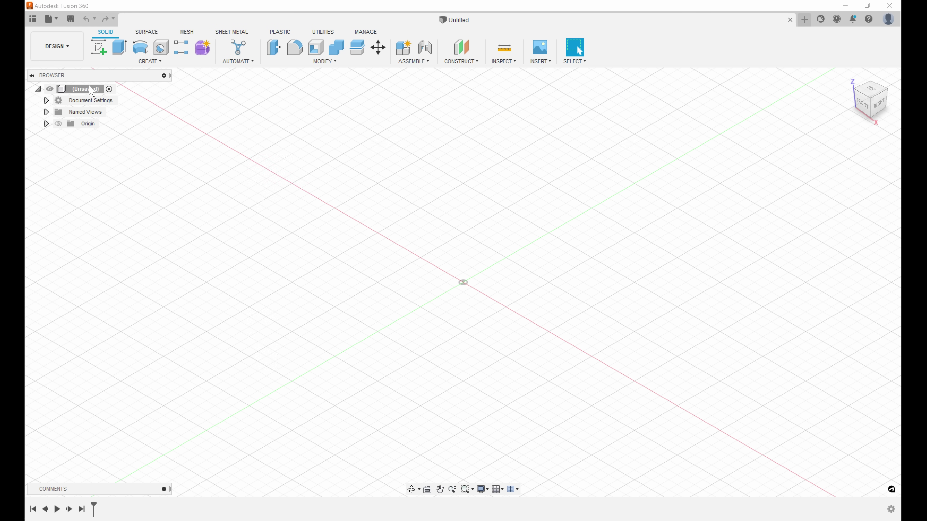
click(330, 361)
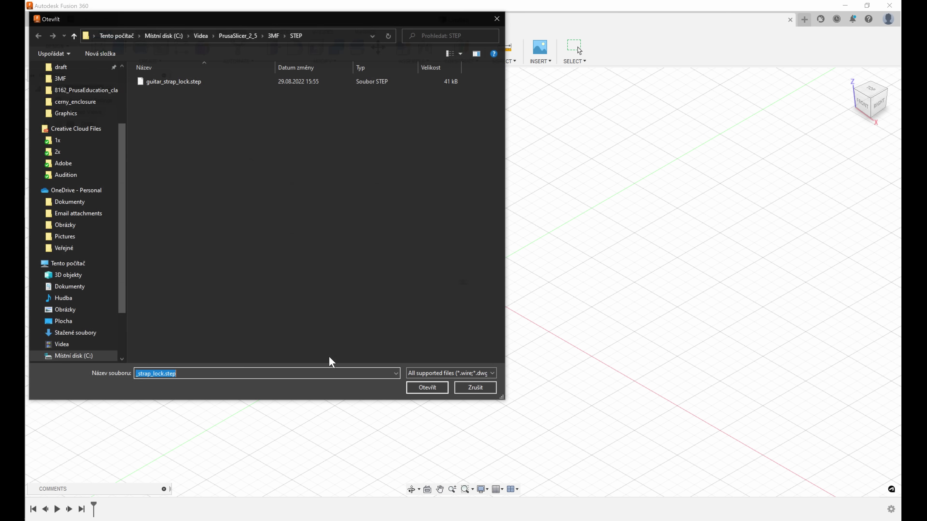
double_click(247, 81)
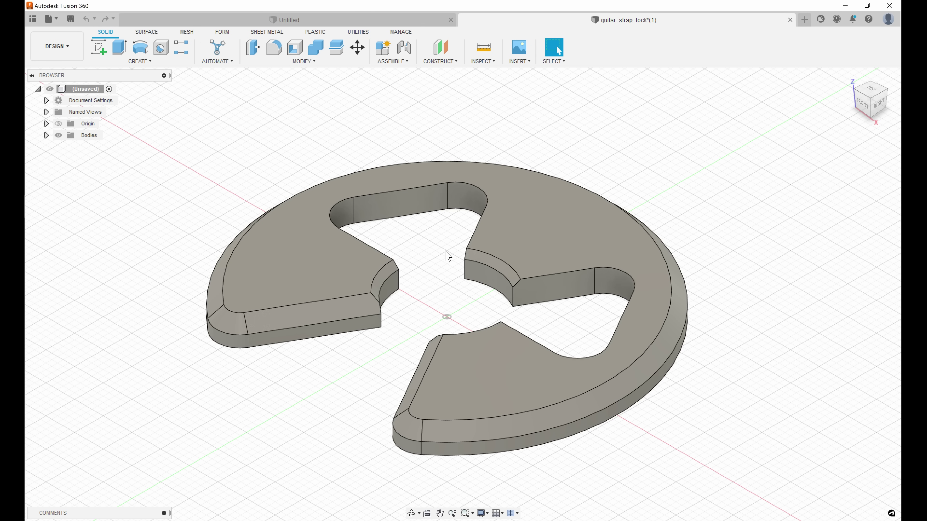
shift+middle_drag(448, 257, 496, 172)
- Extrude the lock's underside face 2 mm as a Join to thicken the part
click(507, 166)
key(e)
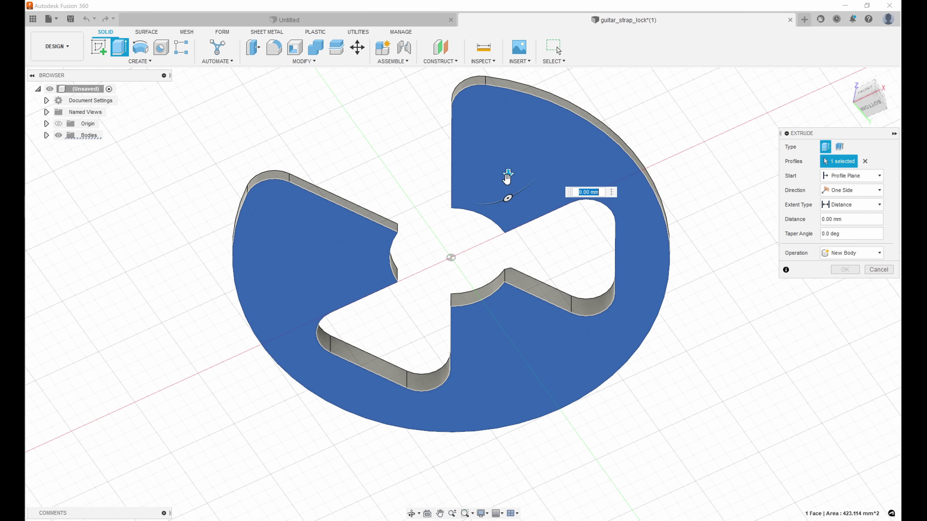
shift+middle_drag(411, 186, 555, 276)
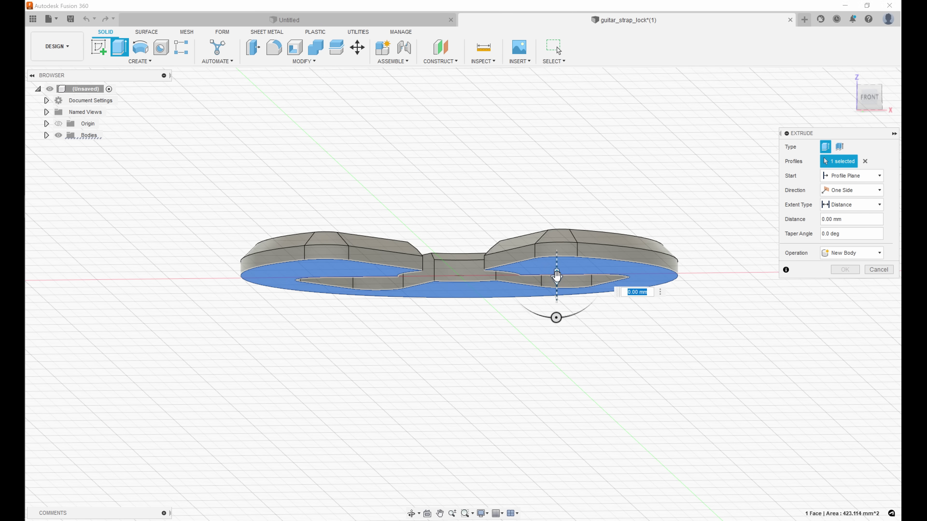
drag(557, 275, 556, 318)
shift+middle_drag(493, 190, 479, 238)
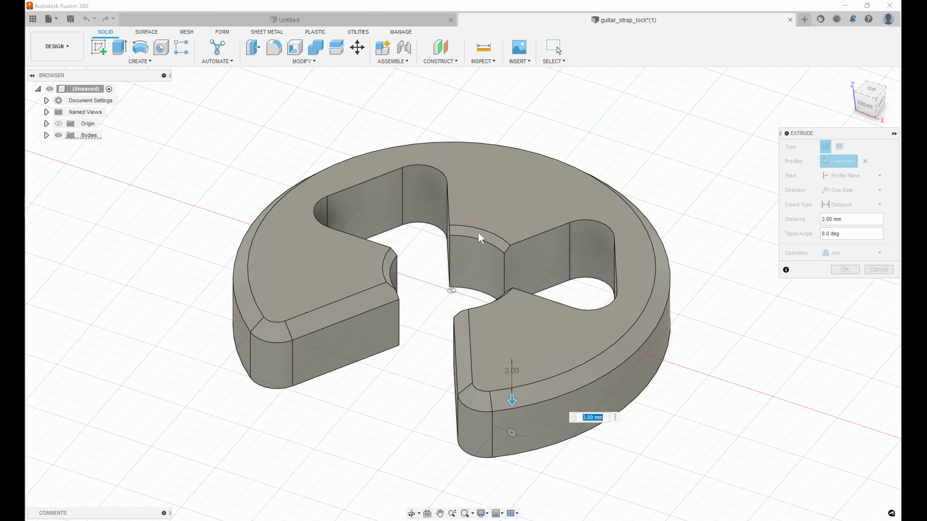
drag(512, 401, 512, 389)
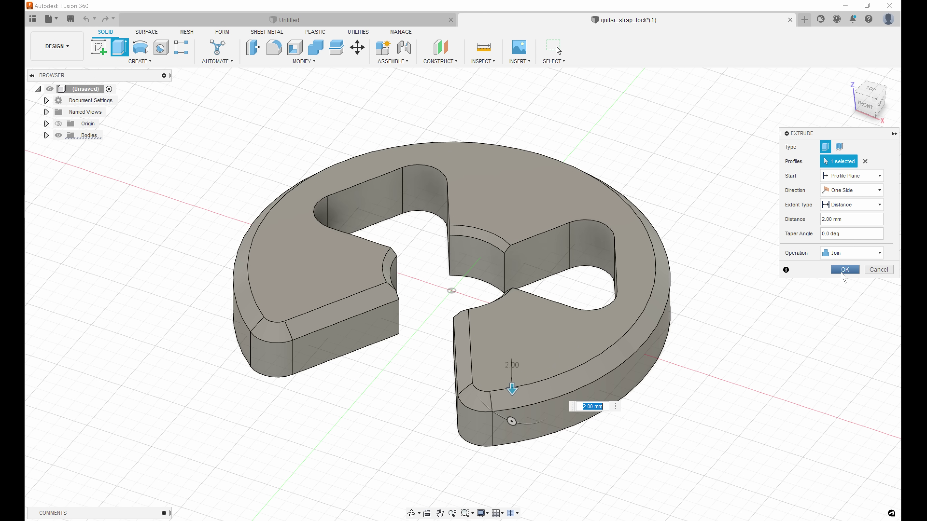
click(843, 271)
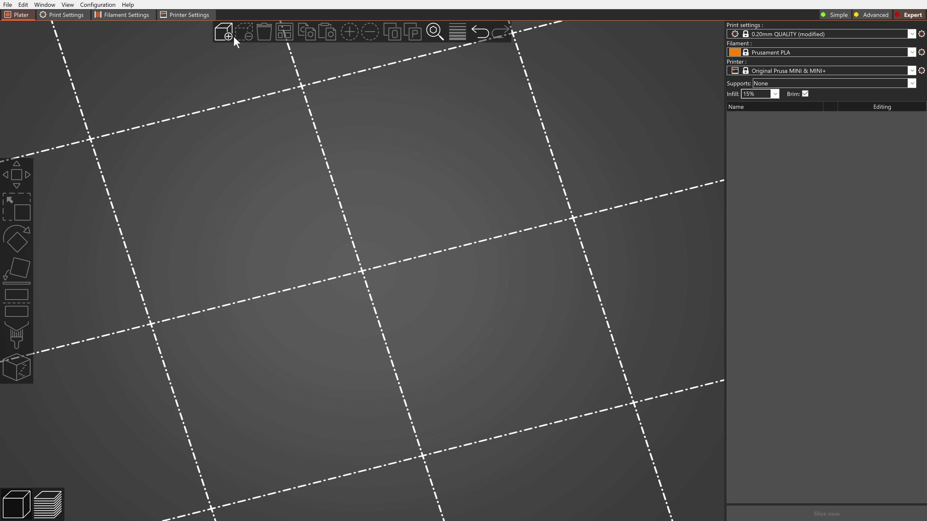
click(234, 38)
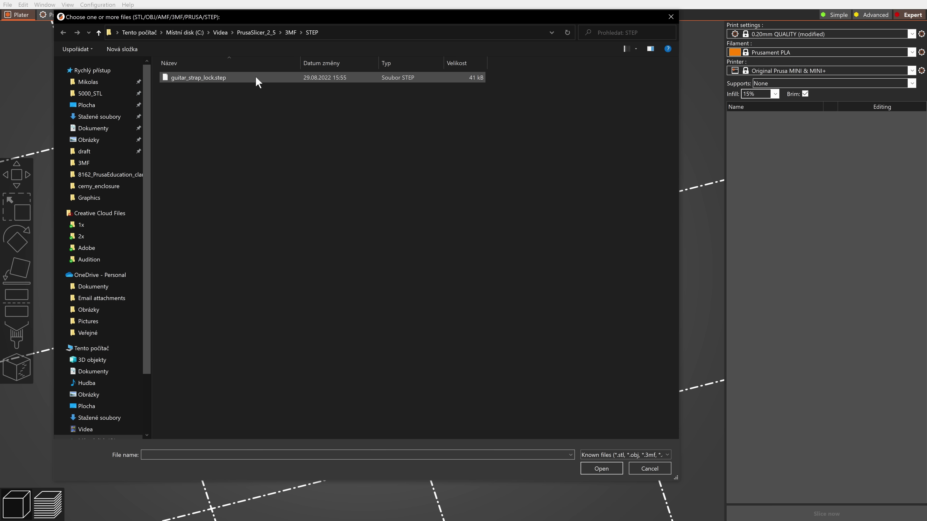
- Load guitar_strap_lock.step, open Simplify model, and inspect its 2108-triangle wireframe at Extra high detail
double_click(255, 78)
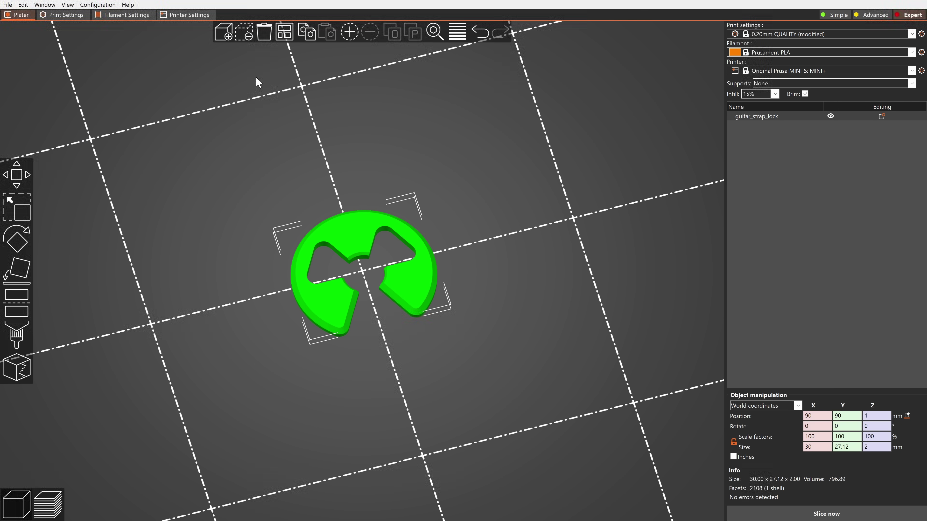
scroll(273, 146, up, 3)
right_click(330, 191)
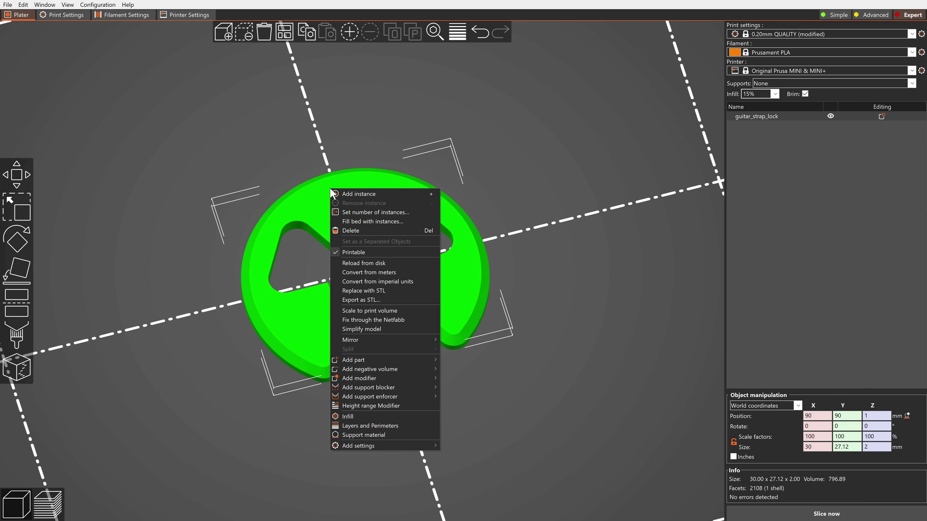
click(398, 329)
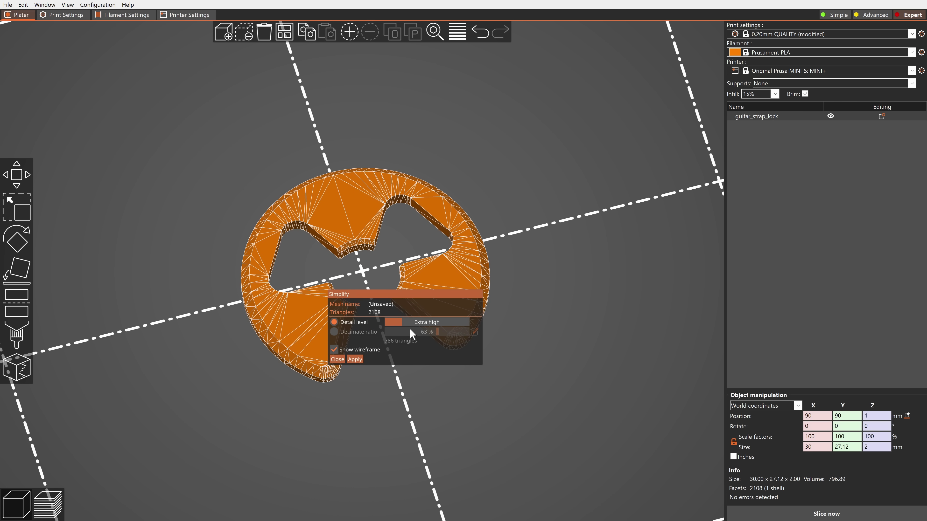
drag(411, 309, 613, 233)
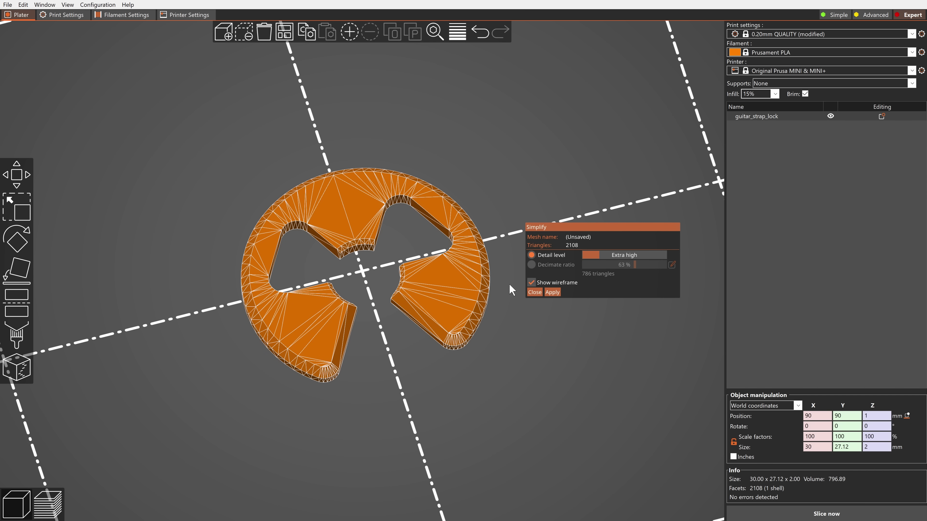
drag(512, 290, 468, 216)
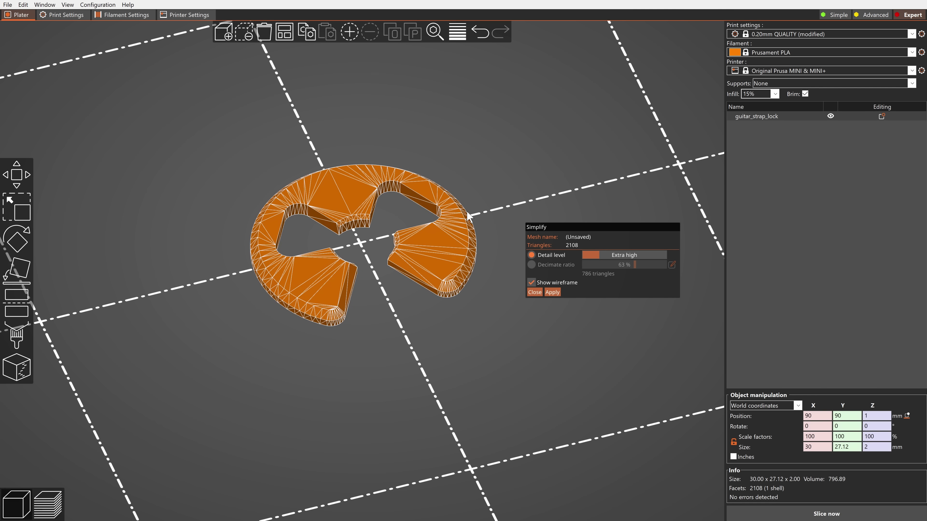
scroll(385, 216, up, 5)
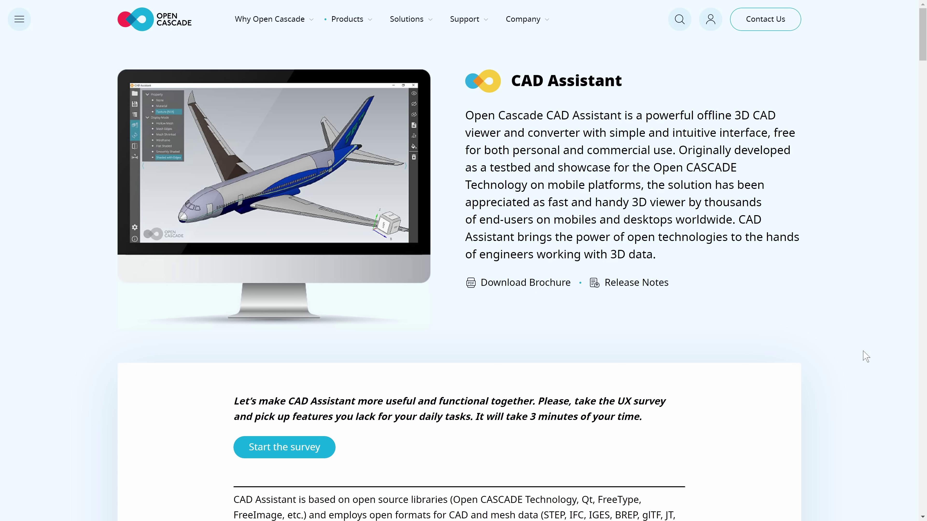
- Scroll the CAD Assistant page down to the 'Basic 3D model viewing and converting' format list
scroll(866, 356, down, 10)
scroll(866, 356, down, 6)
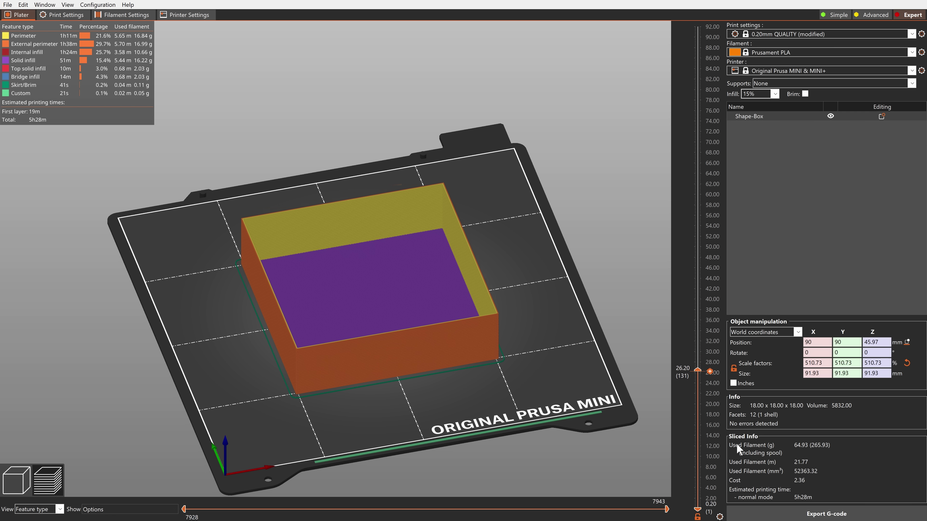
- Step up through the box's layers to the top infill and orbit to examine the lightning infill
key(Up)
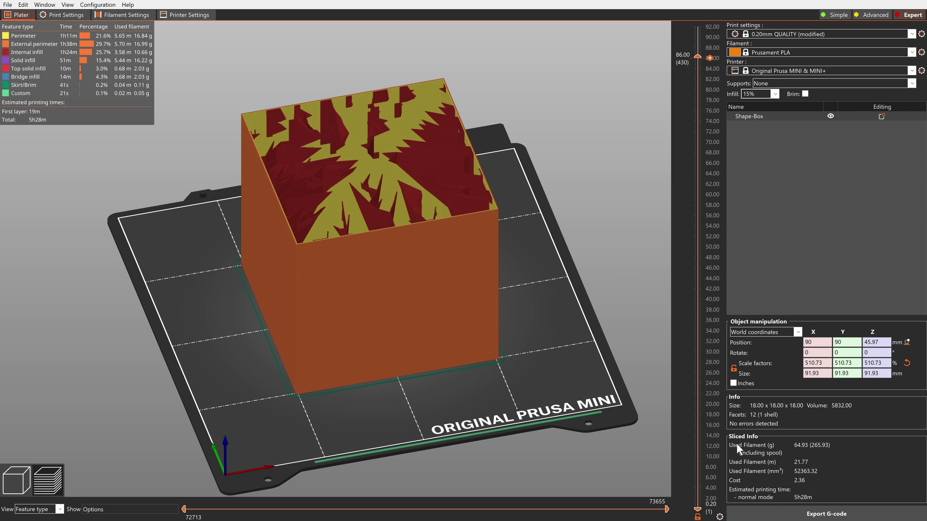
key(Up)
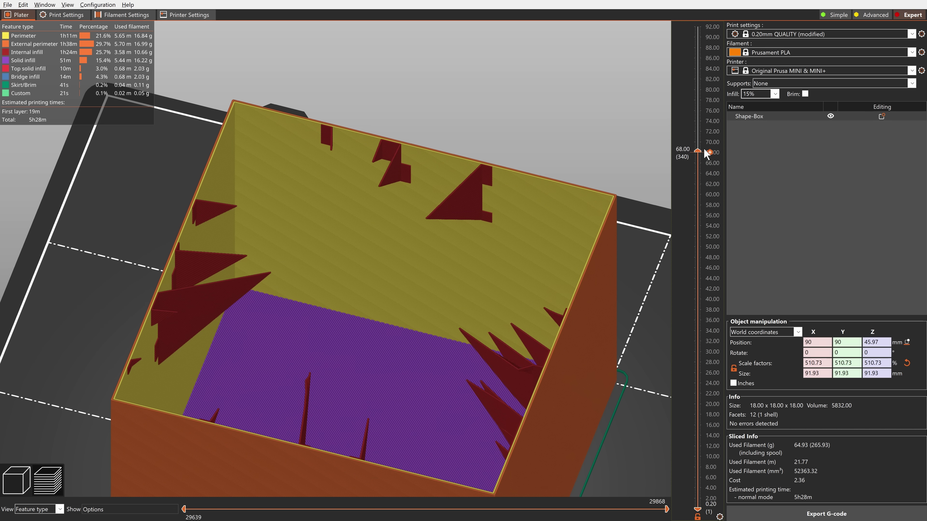
scroll(718, 61, up, 15)
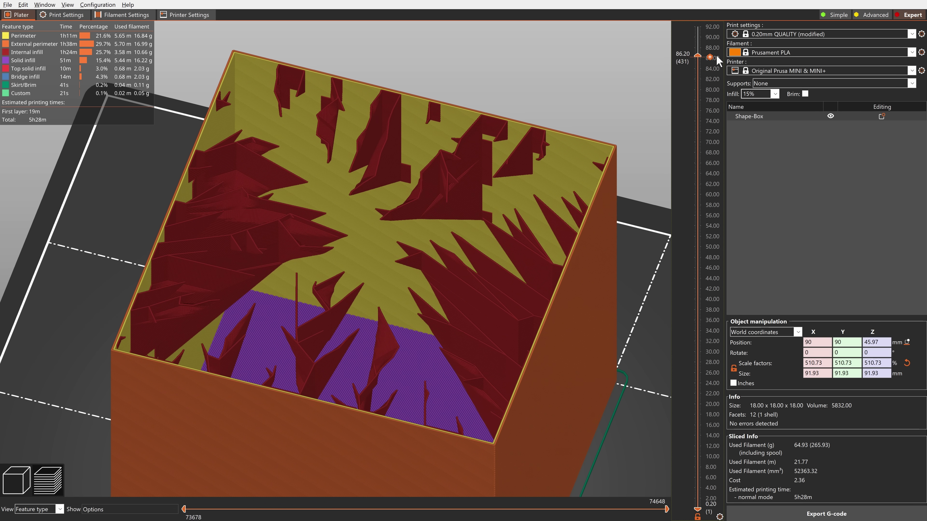
scroll(717, 60, up, 20)
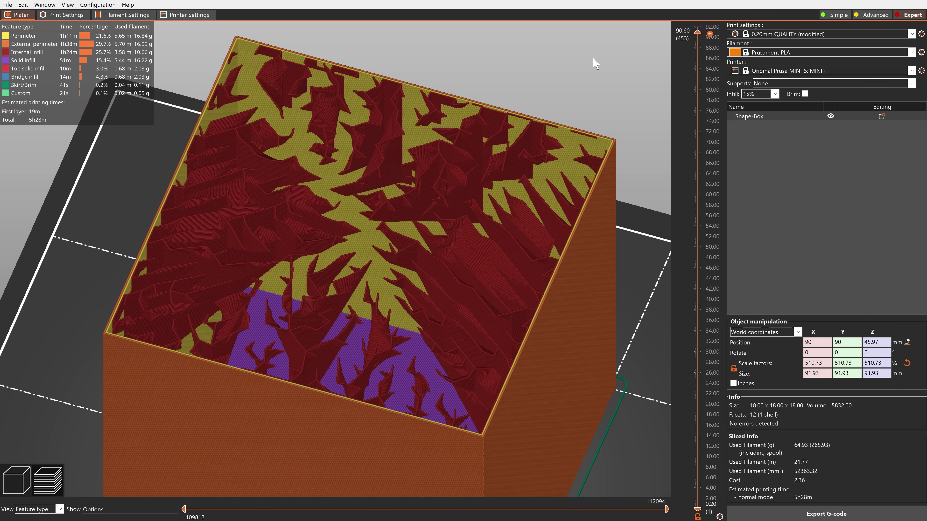
drag(595, 64, 598, 84)
mouse_move(697, 32)
mouse_down()
mouse_move(689, 474)
mouse_move(688, 22)
mouse_up()
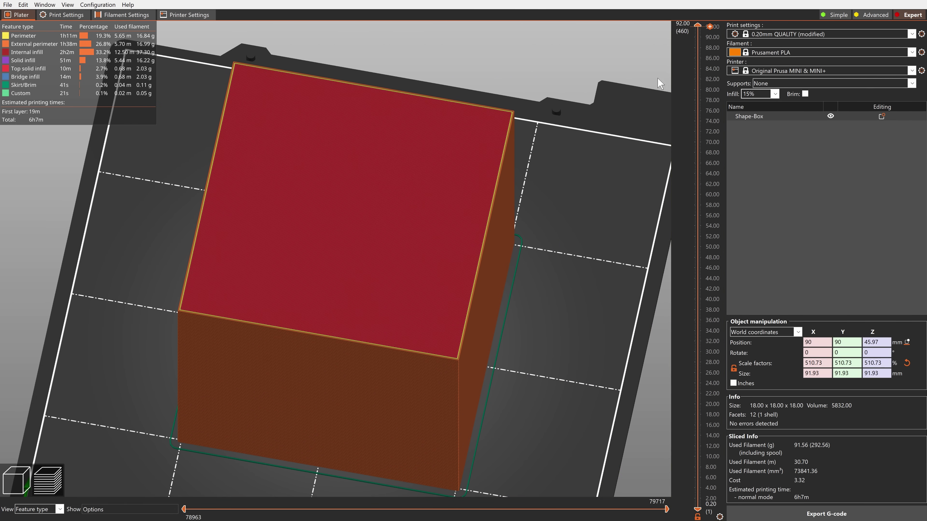
- Reset to the isometric view and hide Perimeter and External perimeter in the legend
key(0)
click(31, 44)
click(37, 35)
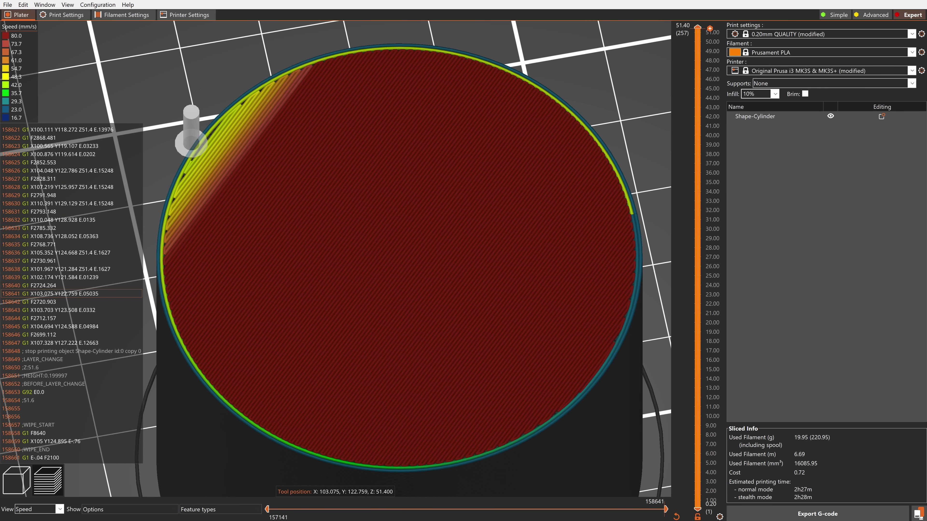
- Show the full last layer, then open Print Settings > Speed at Pressure equalizer (experimental)
key(Right)
key(Right)
key(Right)
key(Right)
key(Right)
key(Right)
key(ctrl+2)
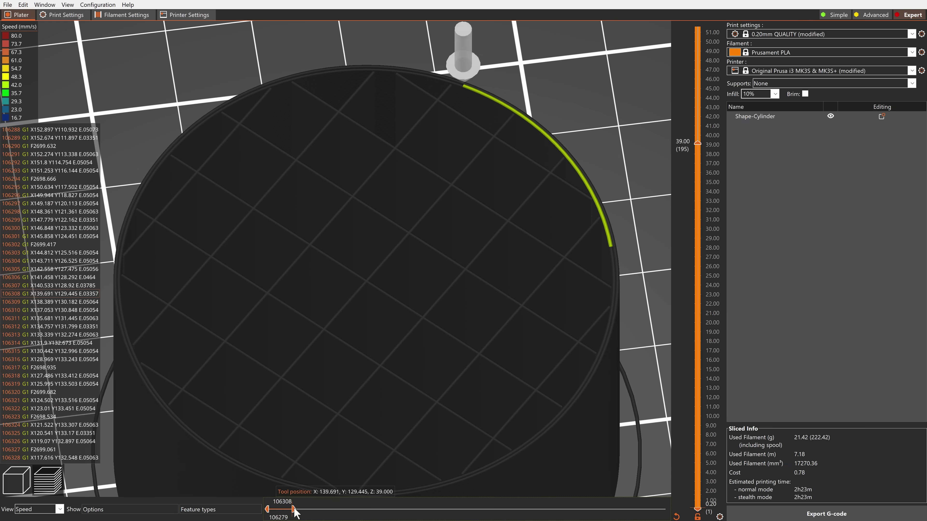
- Back in the cylinder's toolpath preview, drag the horizontal G-code slider across the layer
drag(268, 511, 545, 515)
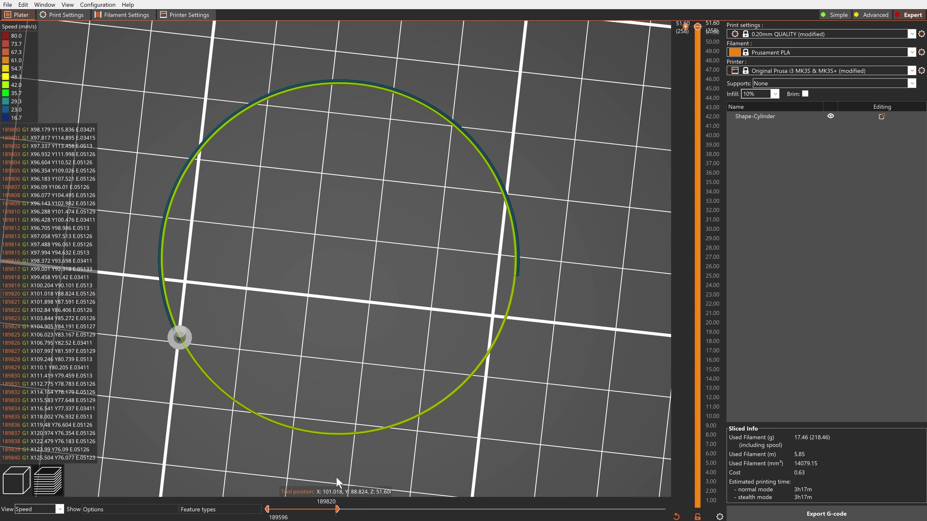
- Advance the top layer's toolpath along the perimeter and play it through the speed ramp into infill
key(Right)
key(Right)
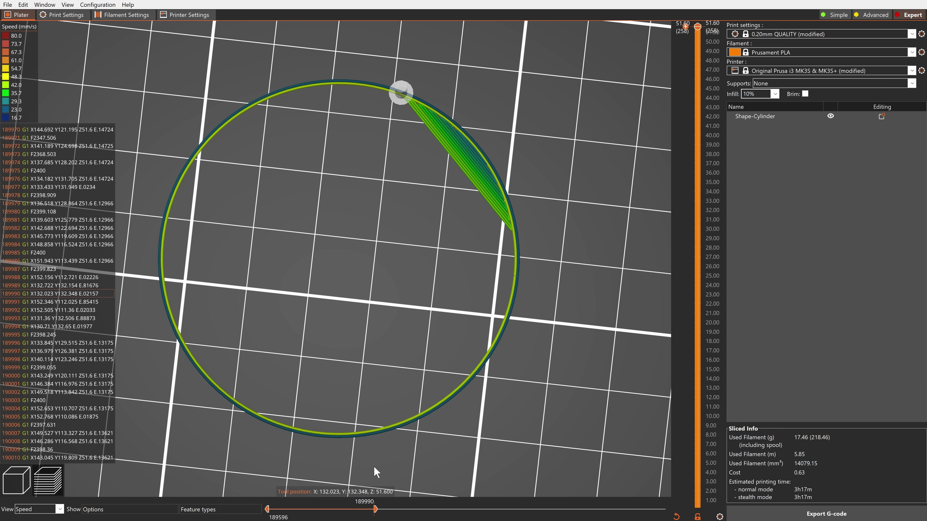
drag(471, 479, 667, 486)
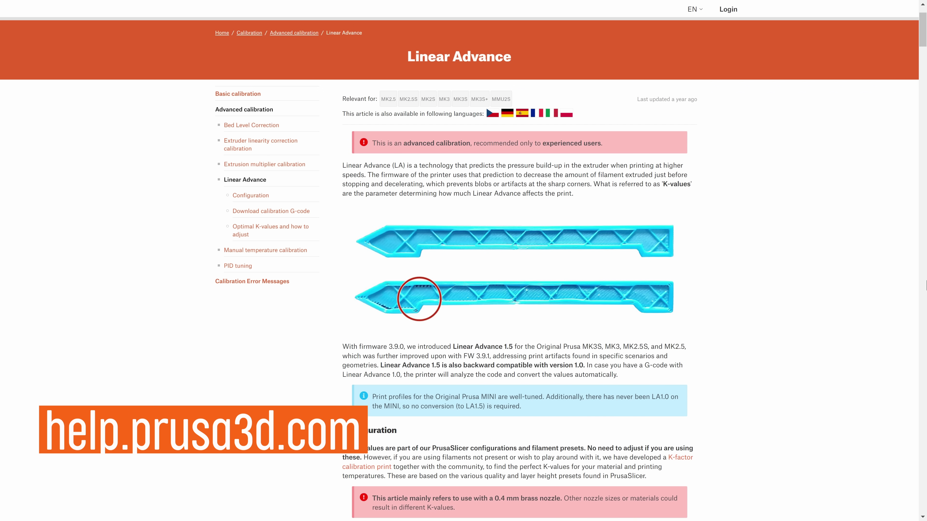
scroll(602, 95, up, 2)
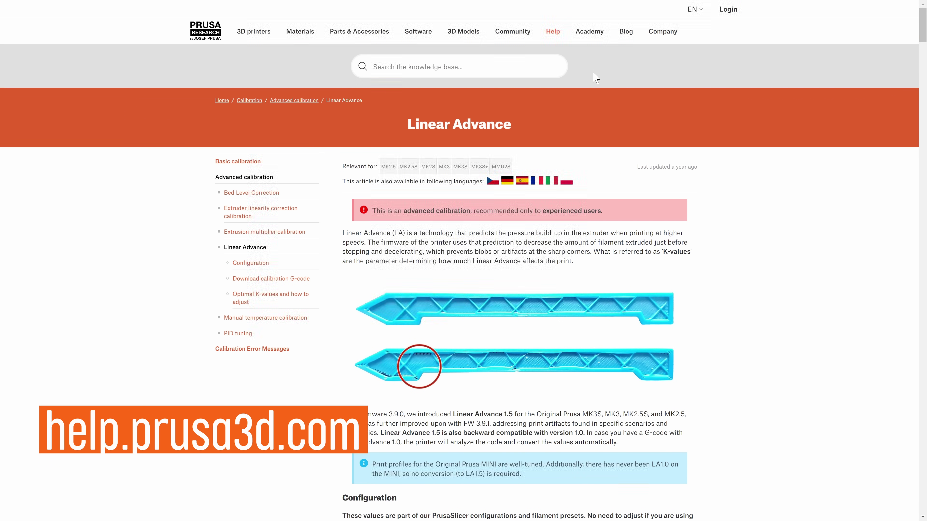
click(522, 63)
text(pressure e)
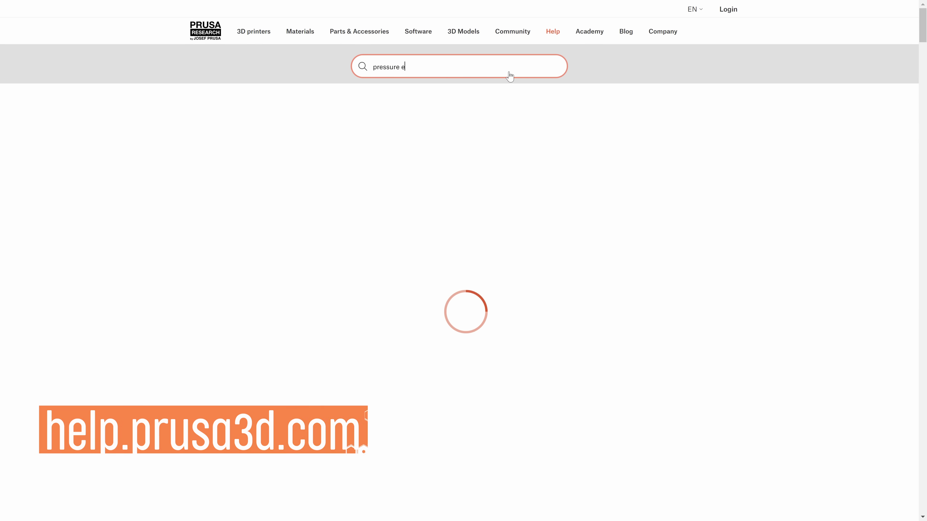
click(325, 126)
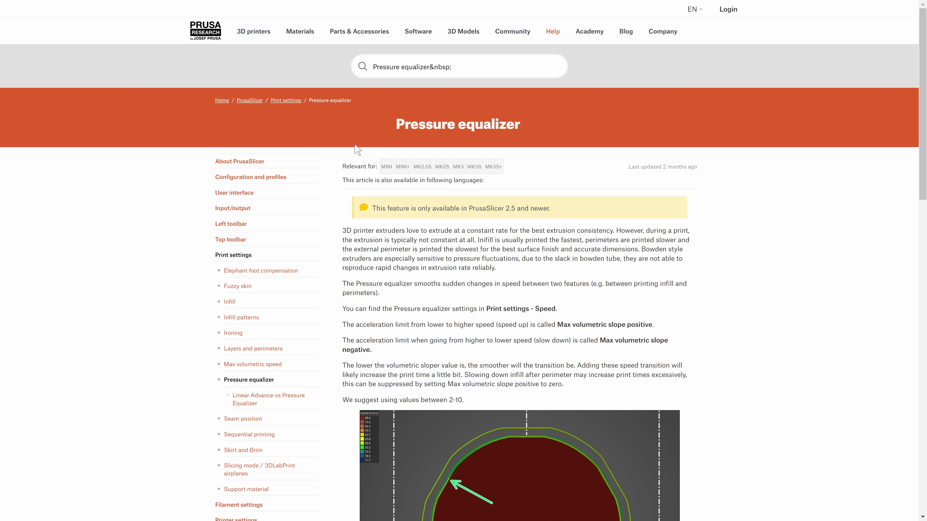
scroll(744, 214, down, 2)
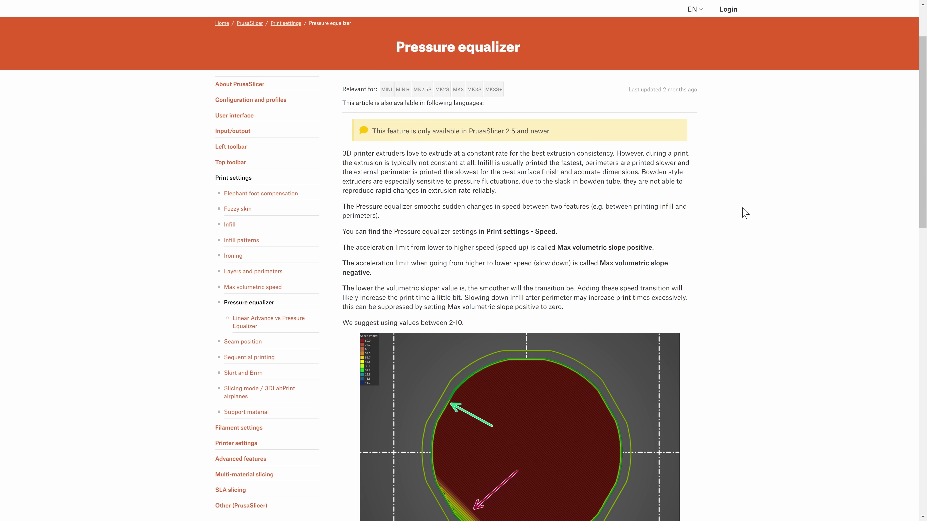
key(alt+Left)
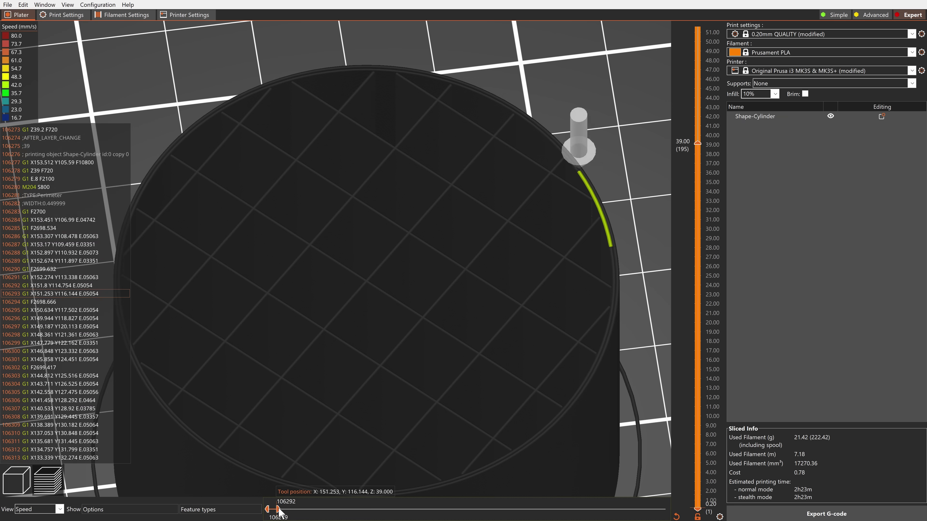
- Drag the G-code slider right to trace the tool along the cylinder's outer perimeter
drag(269, 511, 556, 518)
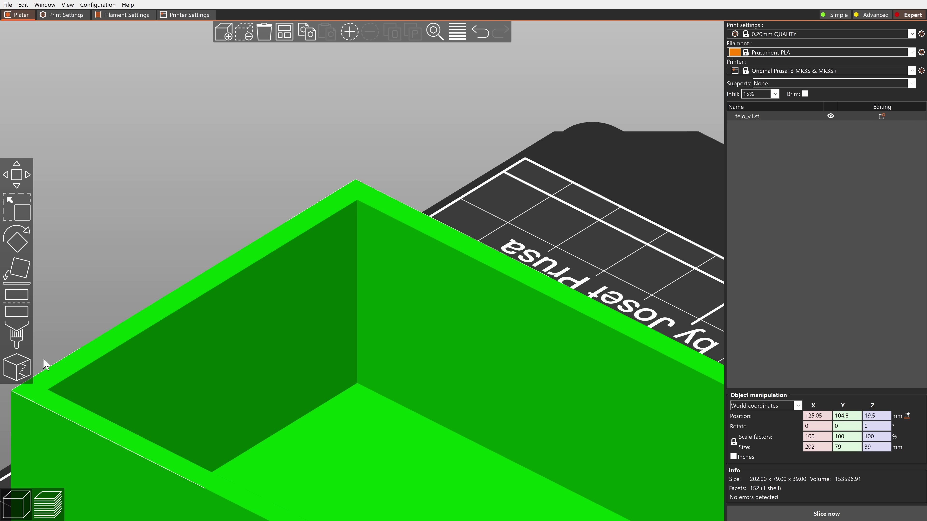
- Paint an enforced seam down the box's inner corner and slice to preview it
click(26, 367)
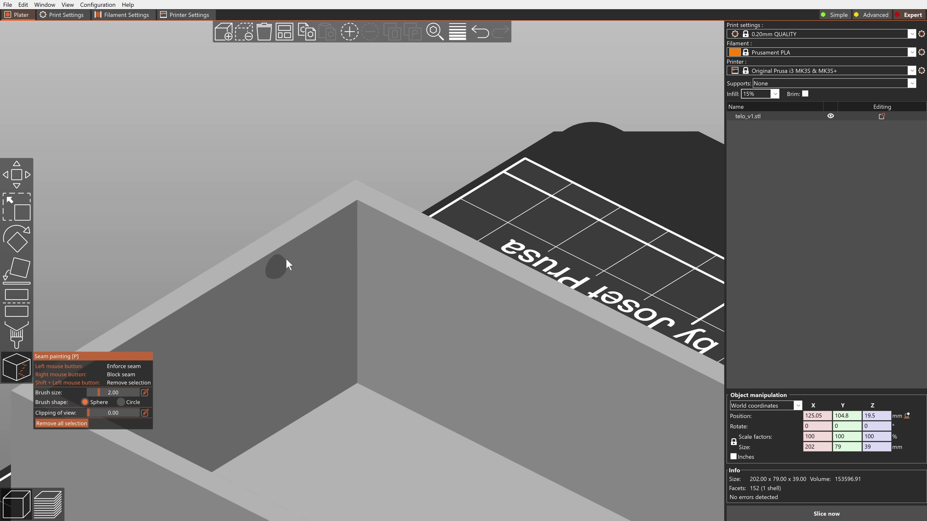
drag(357, 213, 352, 394)
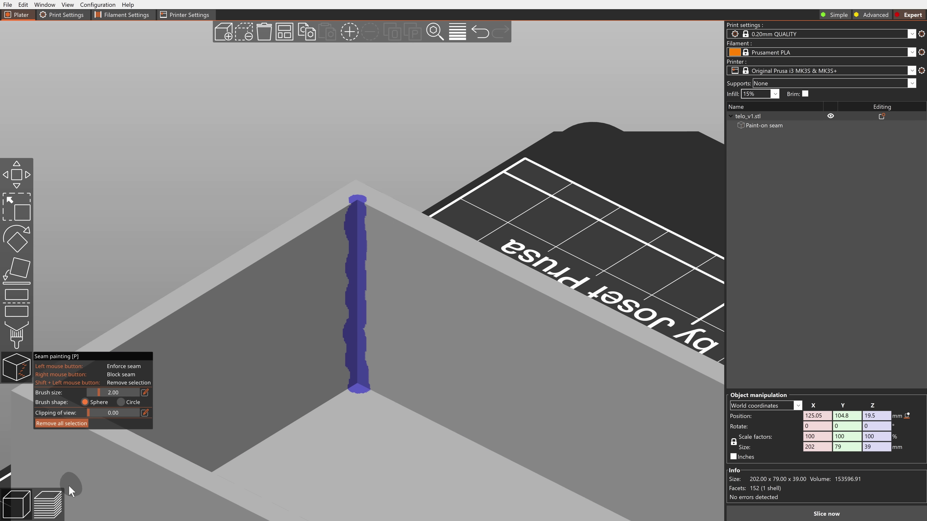
click(45, 503)
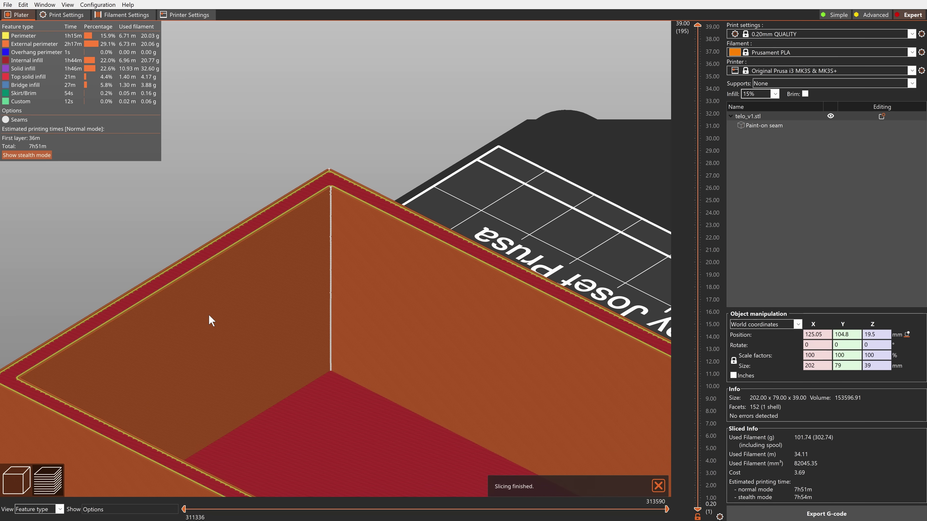
- Add more seam paint on the corner, re-slice, then open PrusaSlicer's GitHub Releases list
scroll(227, 307, up, 1)
click(32, 479)
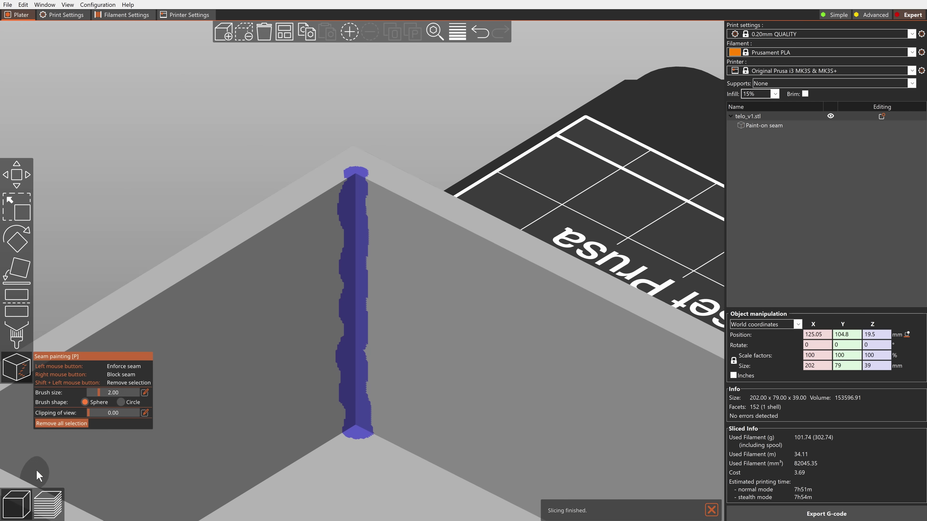
drag(364, 273, 350, 409)
click(60, 500)
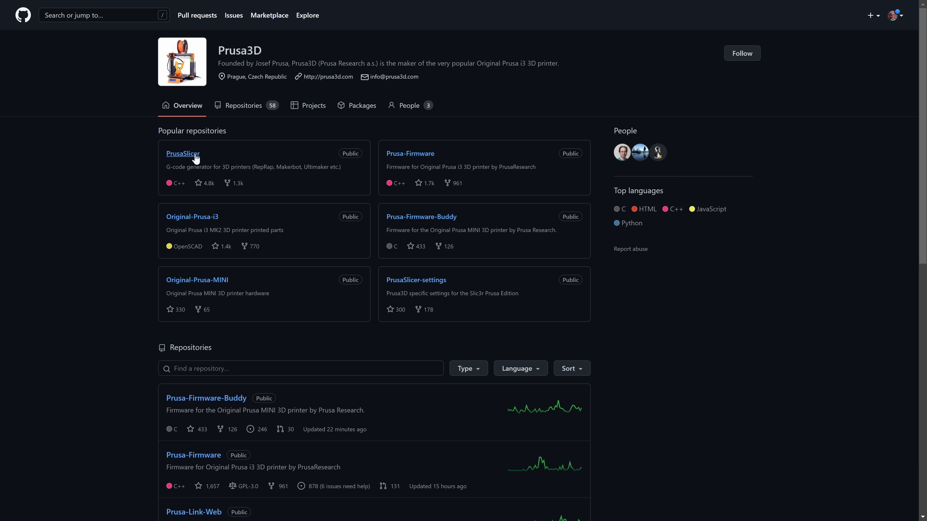
click(183, 159)
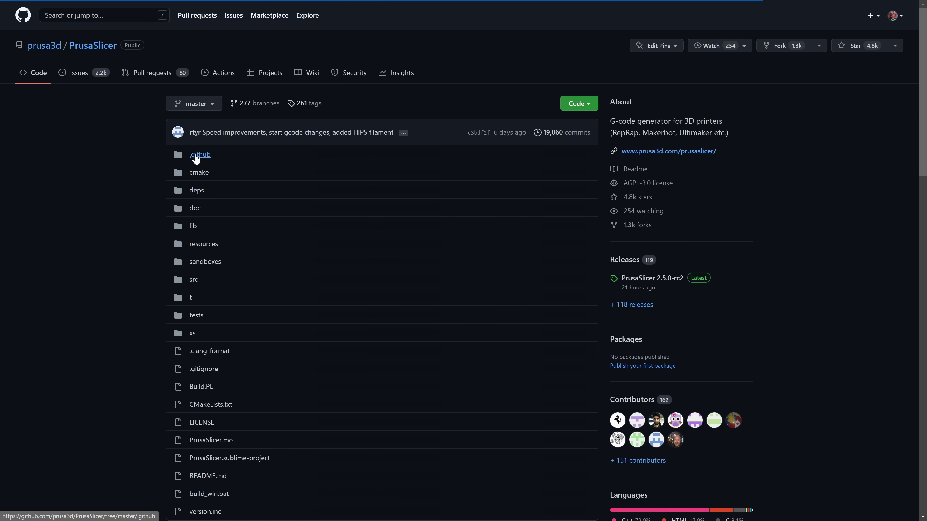
click(620, 263)
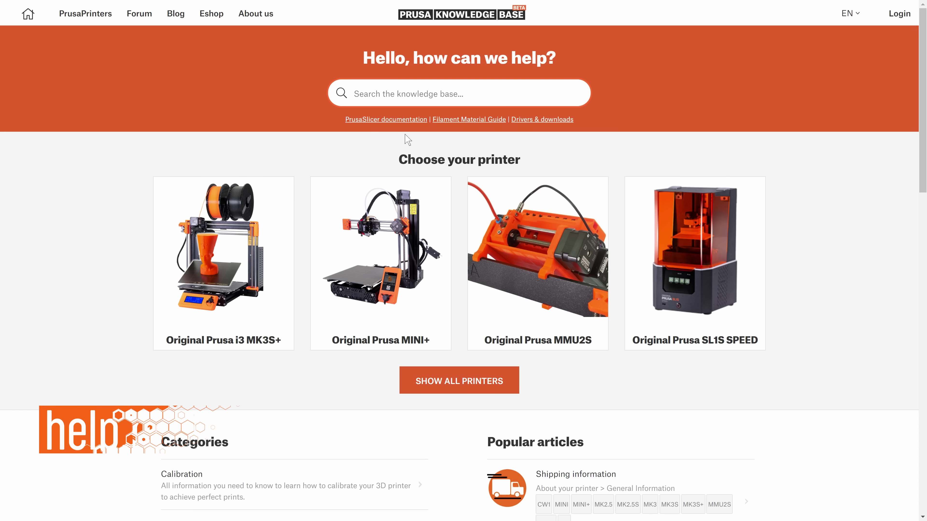
- Go to PrusaSlicer documentation, expand Advanced features, and open the Simplify mesh article
click(398, 128)
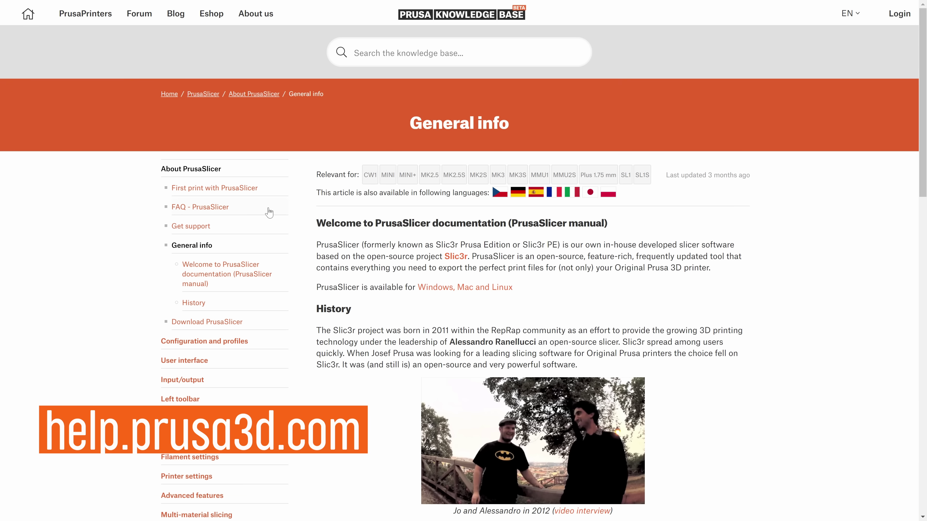
scroll(208, 266, down, 5)
click(207, 365)
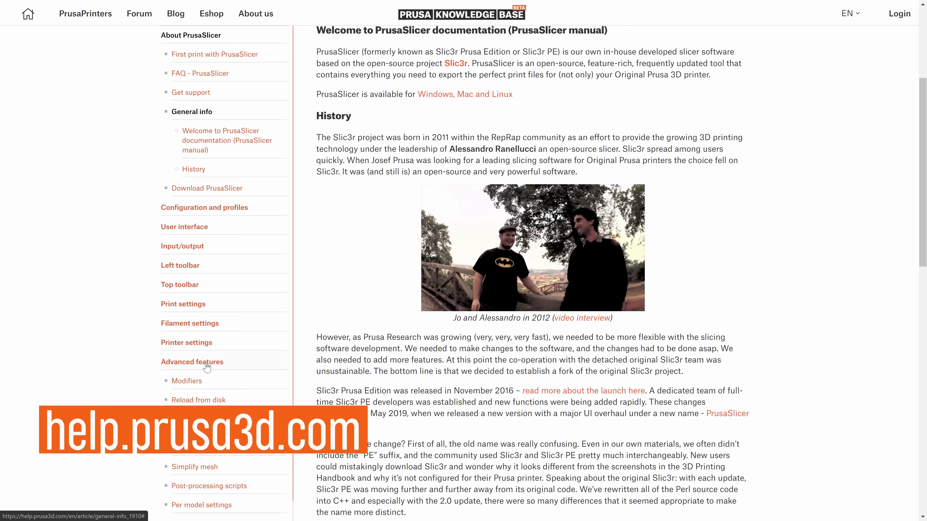
click(218, 420)
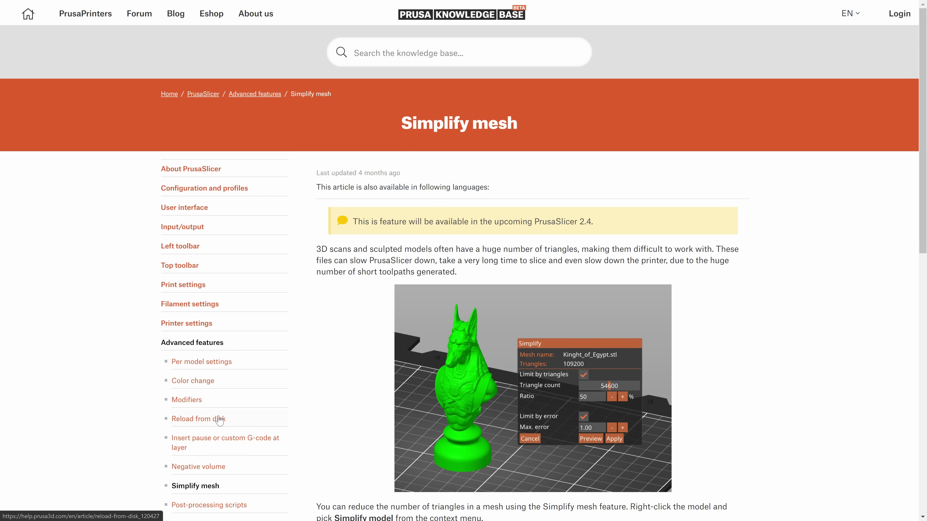